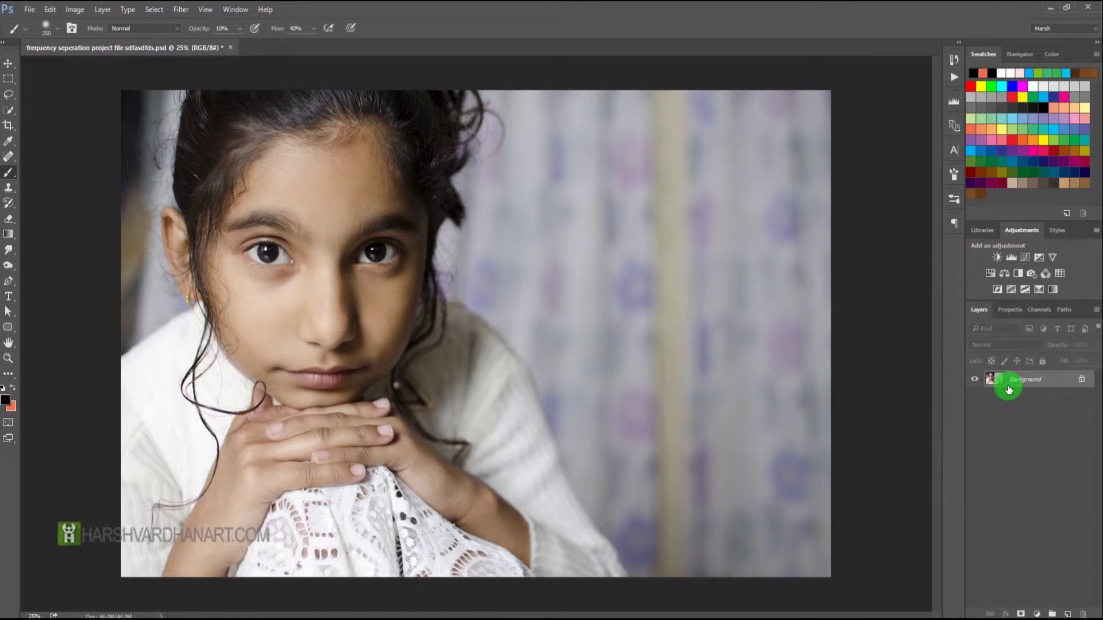
Step: Create two duplicate layers of the Background photo
{"action": "key", "text": "ctrl+j"}
{"action": "key", "text": "ctrl+j"}
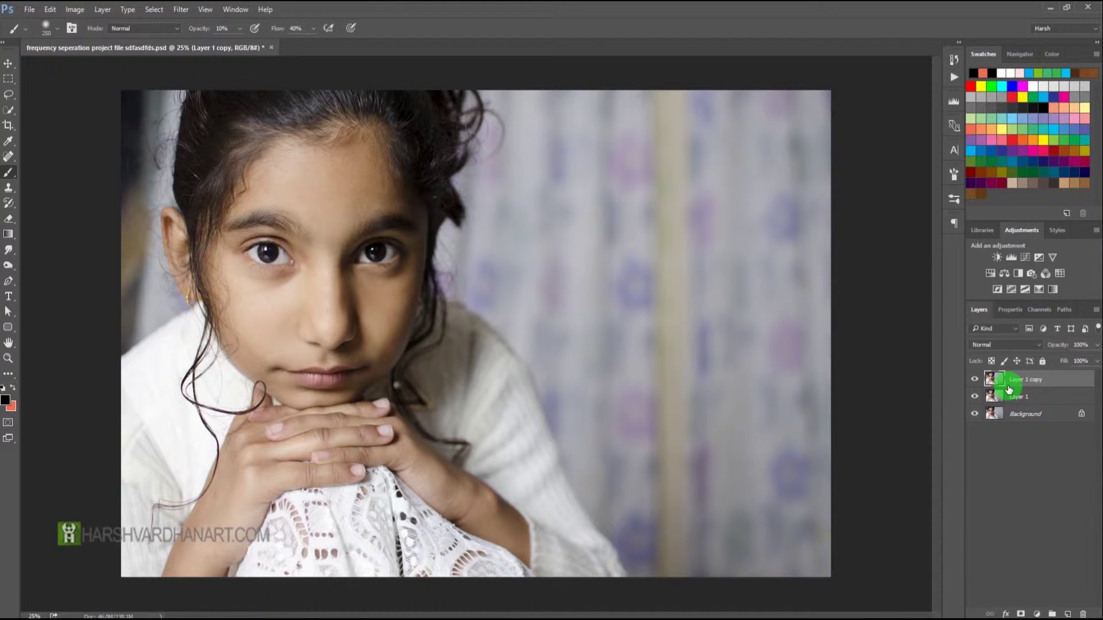
Step: Duplicate the Background layer within the same document as Background copy and delete that copy
{"action": "right_click", "coordinate": [1040, 419]}
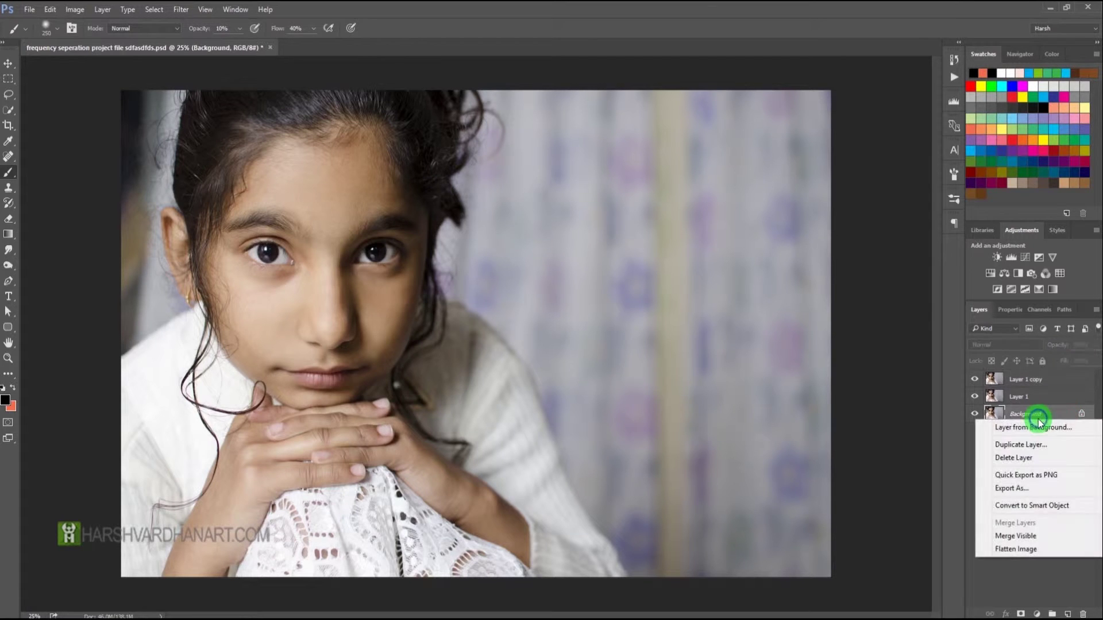
{"action": "left_click", "coordinate": [1024, 451]}
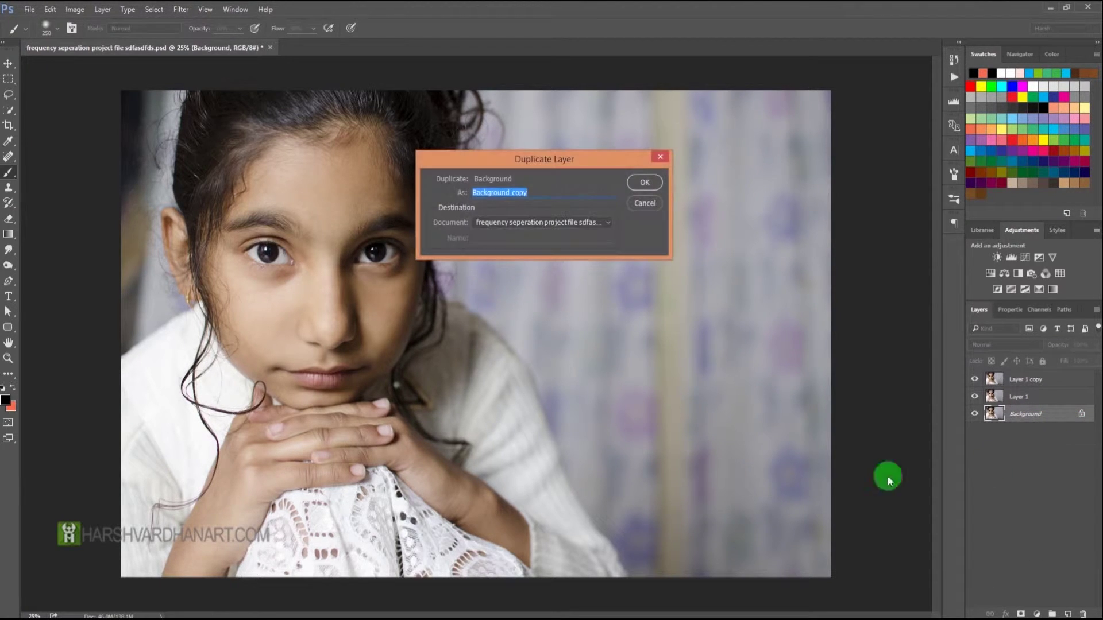
{"action": "left_click_drag", "start_coordinate": [543, 159], "coordinate": [579, 110]}
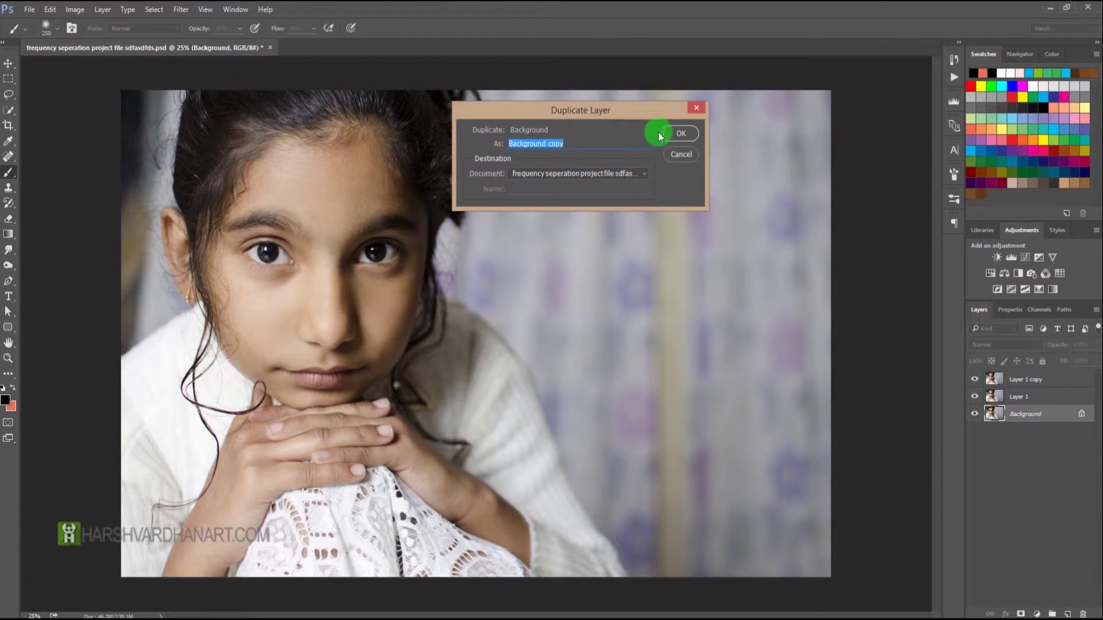
{"action": "left_click", "coordinate": [676, 134]}
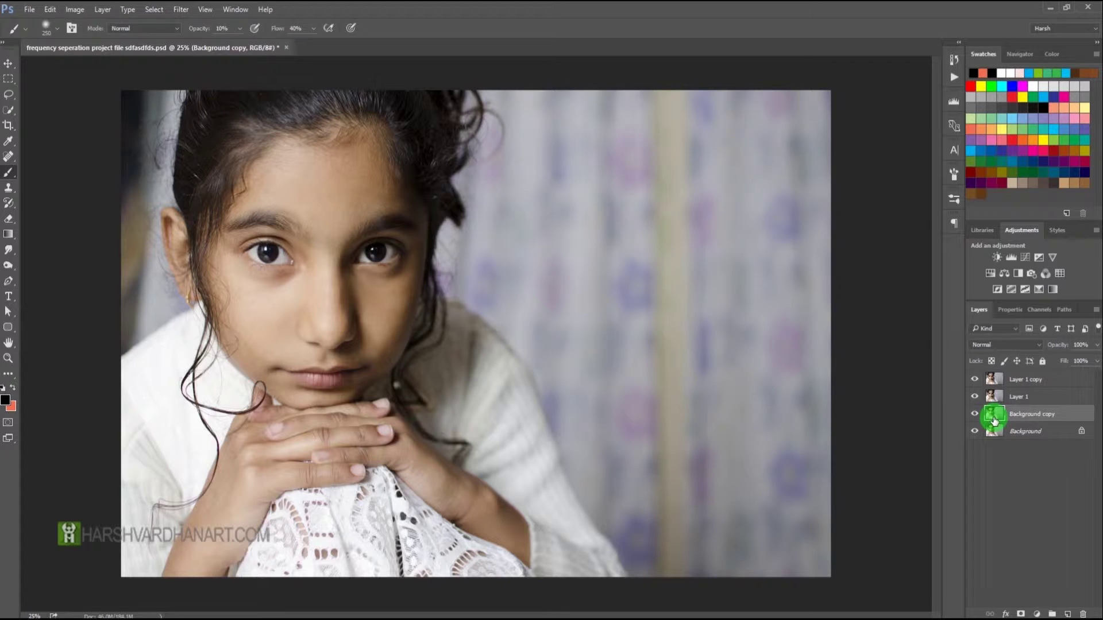
{"action": "key", "text": "Delete"}
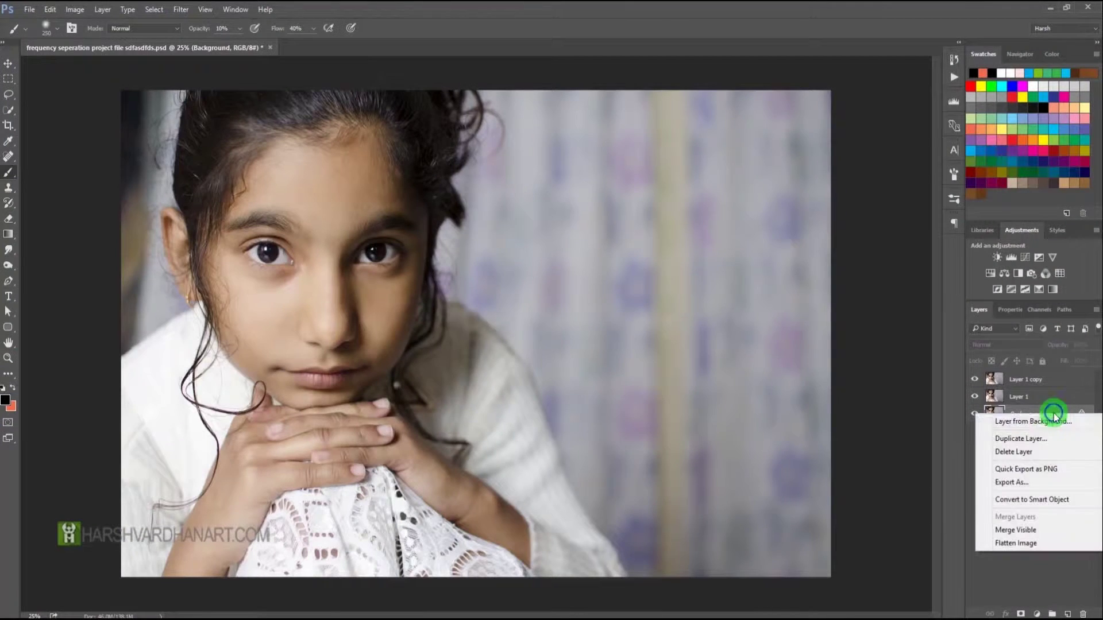
Step: Duplicate the Background layer into a new document named asdfdsfdsd and close that document without saving
{"action": "left_click", "coordinate": [1044, 445]}
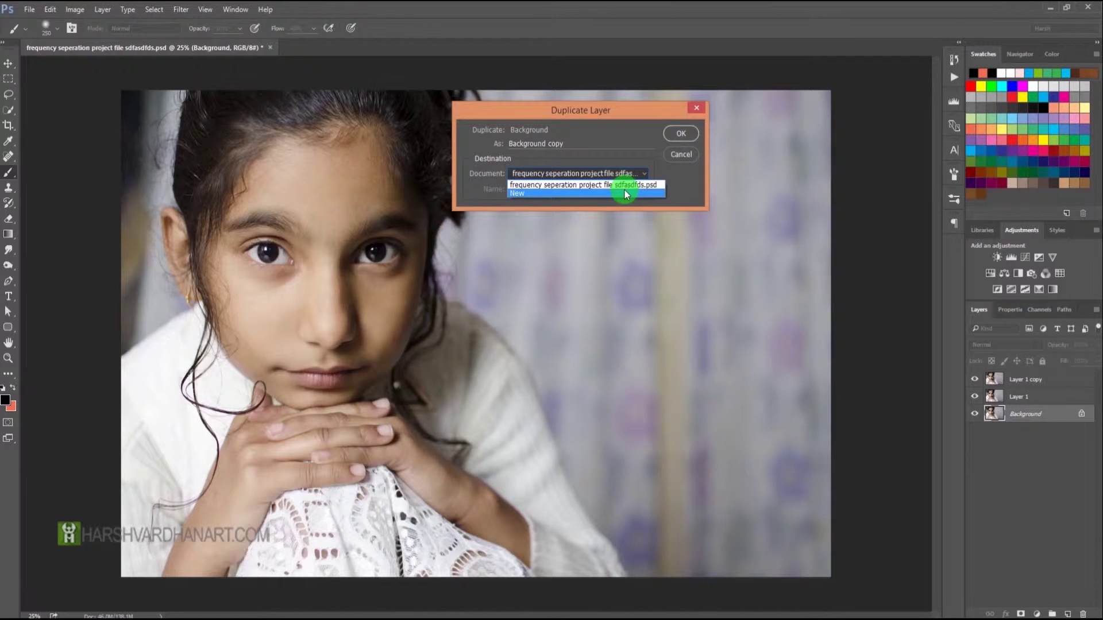
{"action": "left_click", "coordinate": [596, 193]}
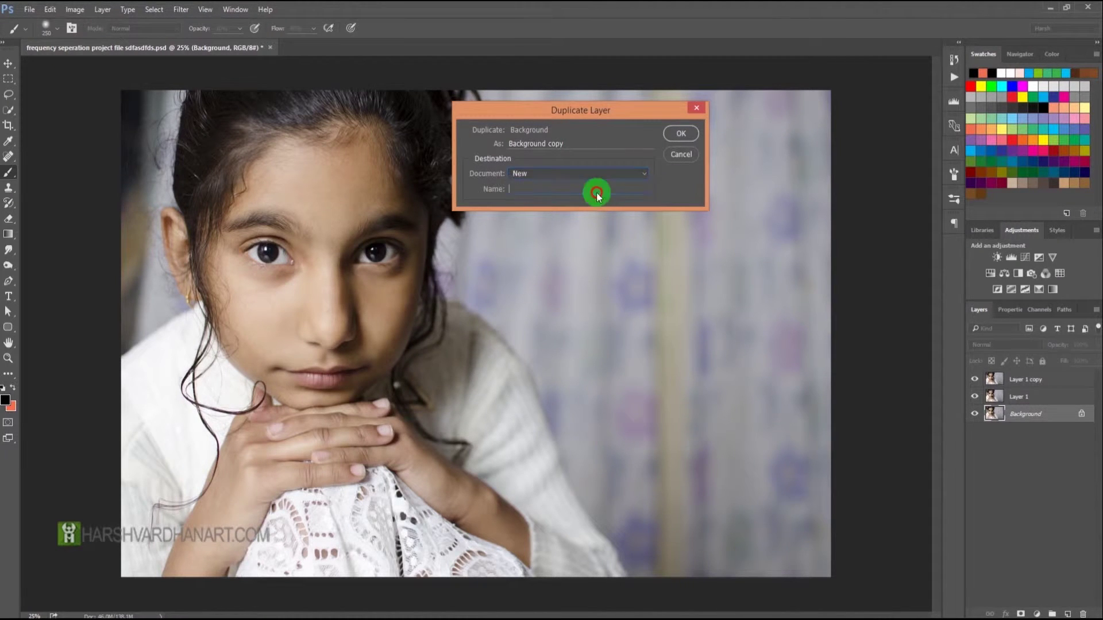
{"action": "type", "text": "asdfdsfdsd"}
{"action": "left_click", "coordinate": [682, 134]}
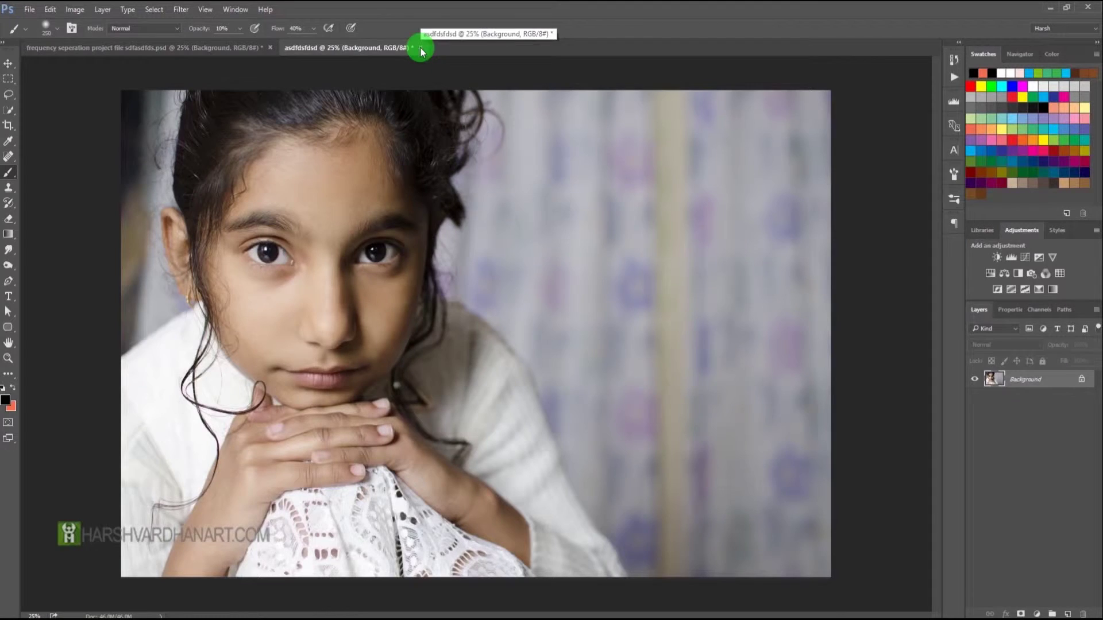
{"action": "left_click", "coordinate": [420, 47]}
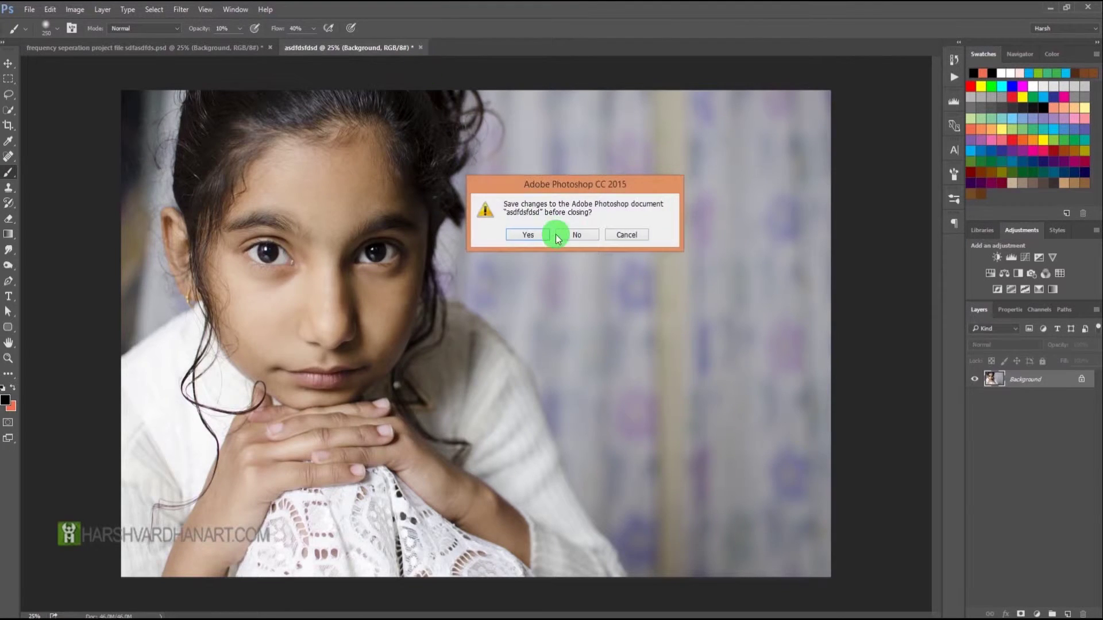
{"action": "left_click", "coordinate": [585, 235]}
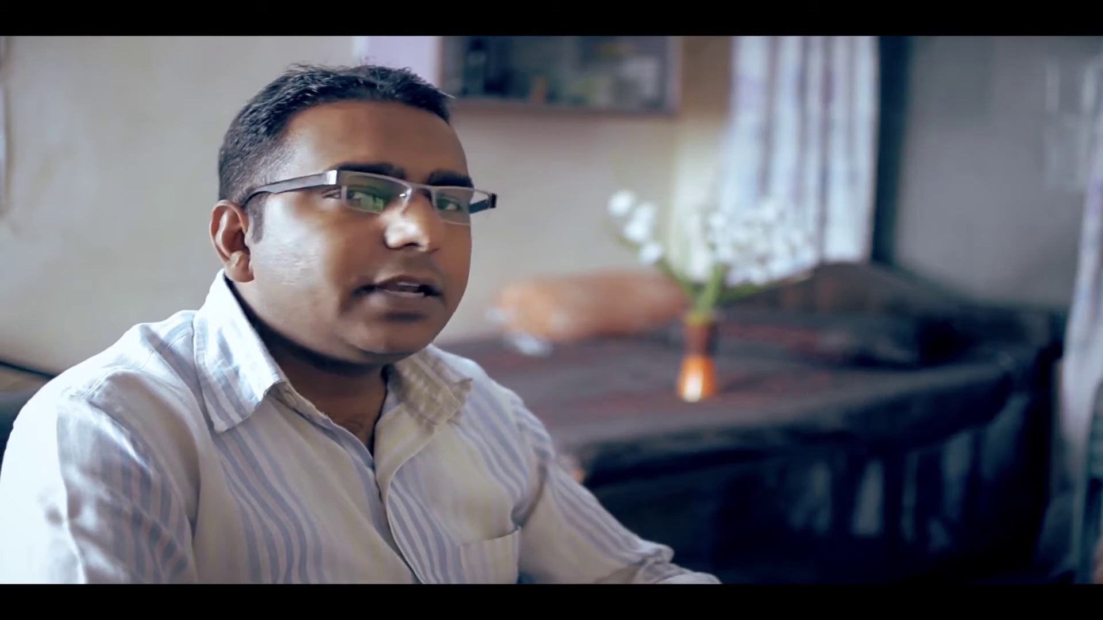
Step: Make another copy of the Background layer directly in the layer stack and delete it again
{"action": "left_click", "coordinate": [1027, 421]}
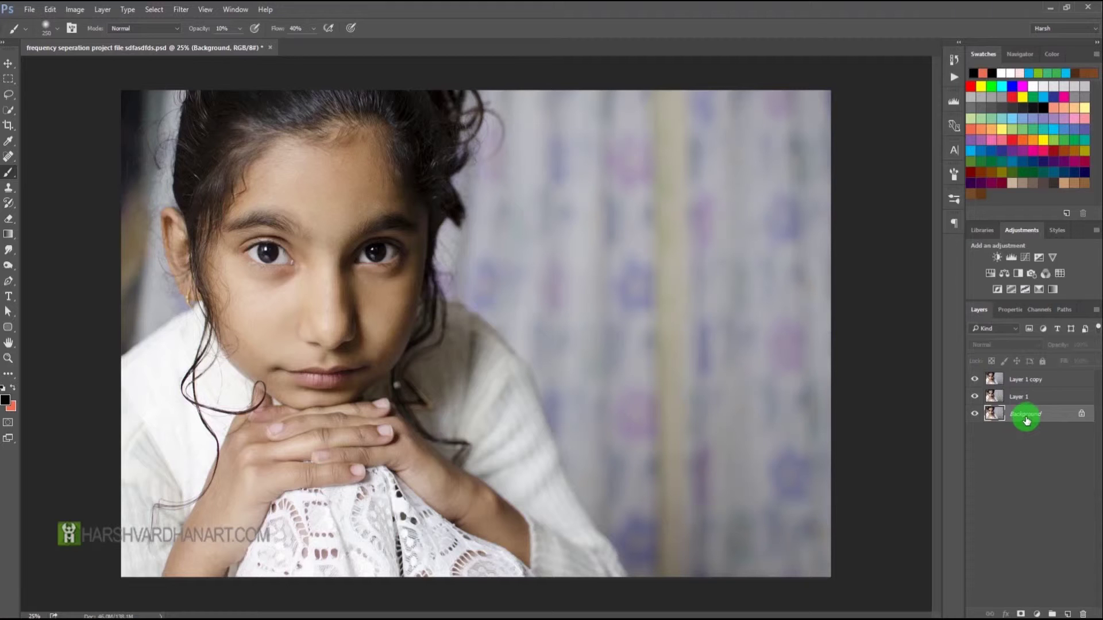
{"action": "left_click_drag", "start_coordinate": [1027, 419], "coordinate": [1065, 614]}
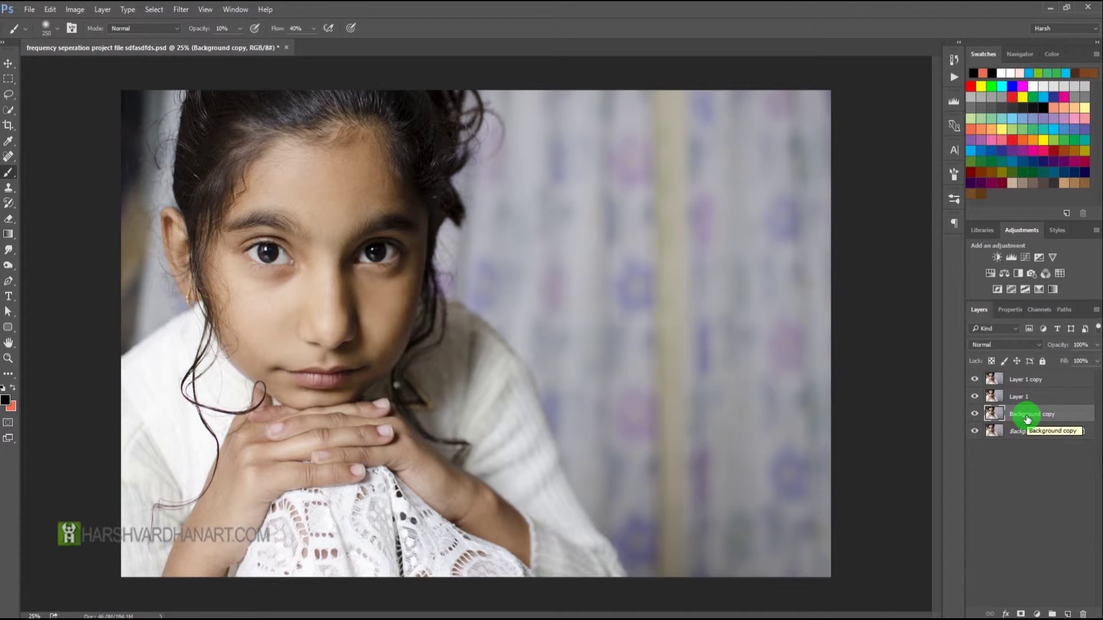
{"action": "key", "text": "Delete"}
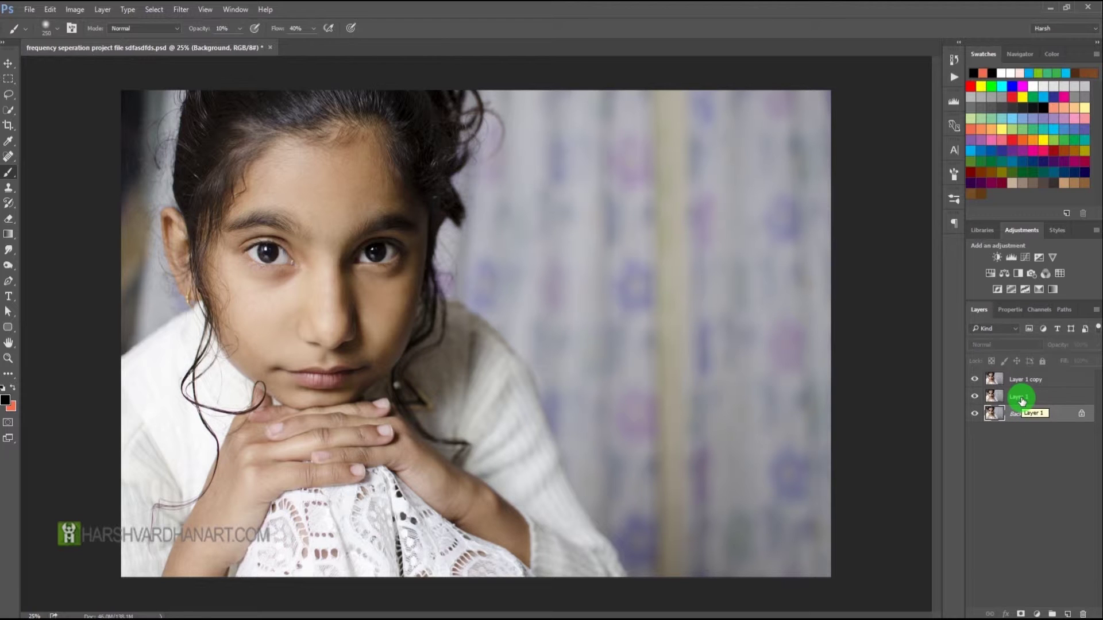
Step: Rename Layer 1 to Low and Layer 1 copy to High
{"action": "left_click", "coordinate": [1022, 401]}
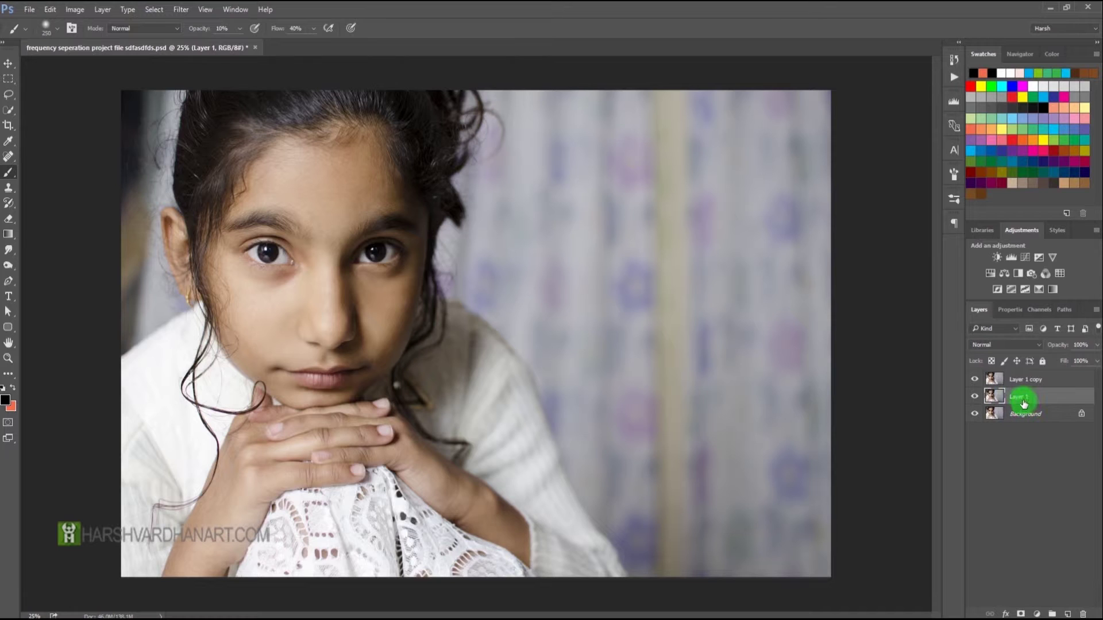
{"action": "double_click", "coordinate": [1018, 398]}
{"action": "key", "text": "Return"}
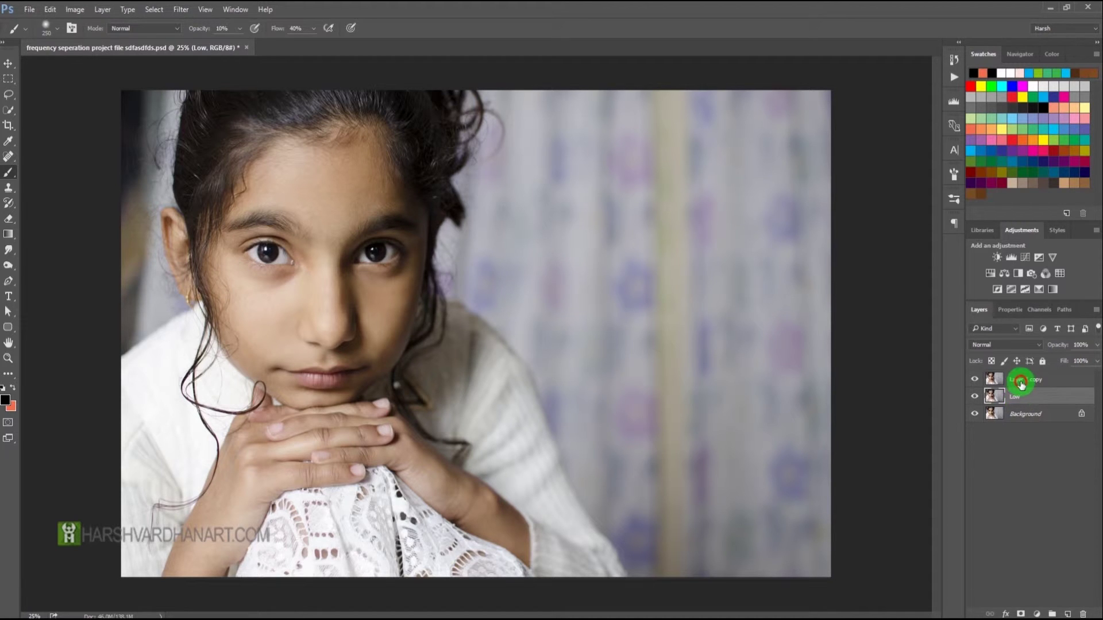
{"action": "double_click", "coordinate": [1021, 381]}
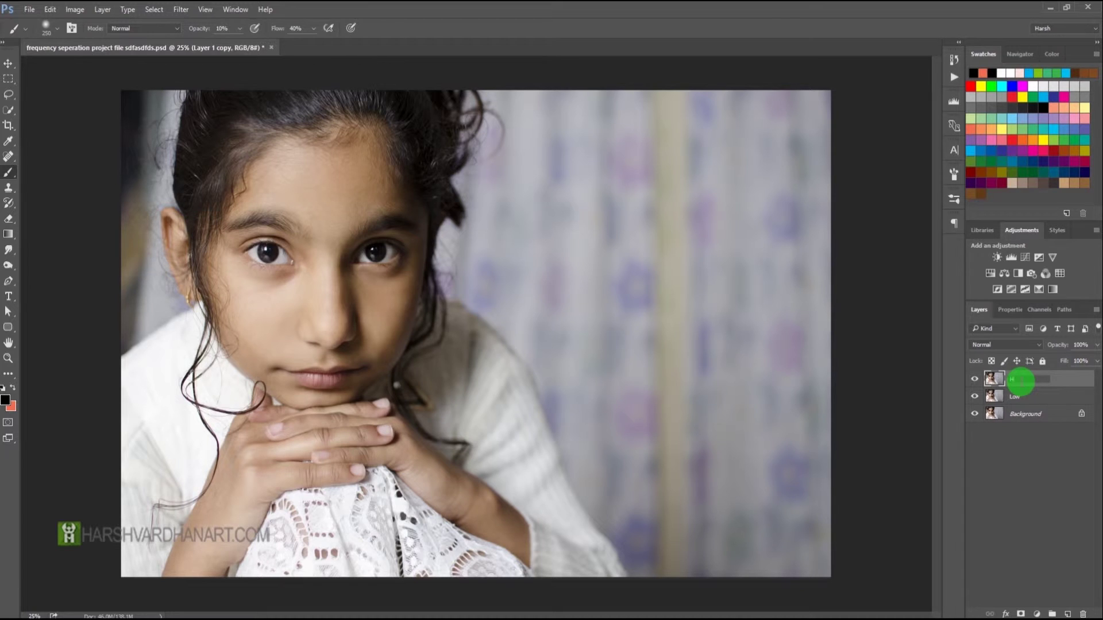
{"action": "type", "text": "Hight"}
{"action": "key", "text": "Return"}
{"action": "double_click", "coordinate": [1021, 384]}
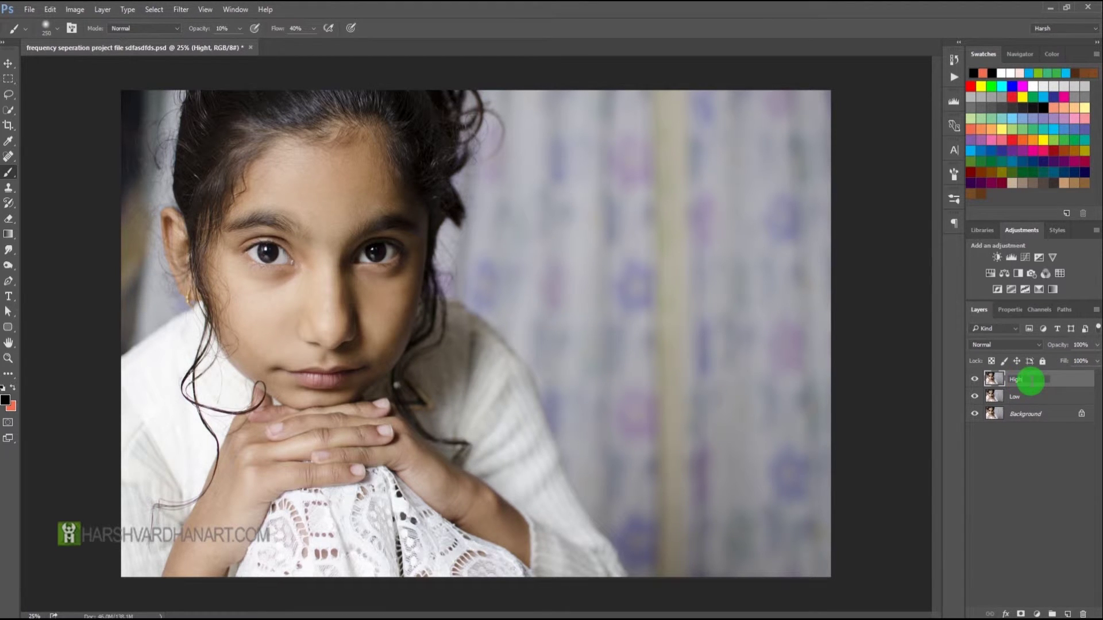
{"action": "key", "text": "Return"}
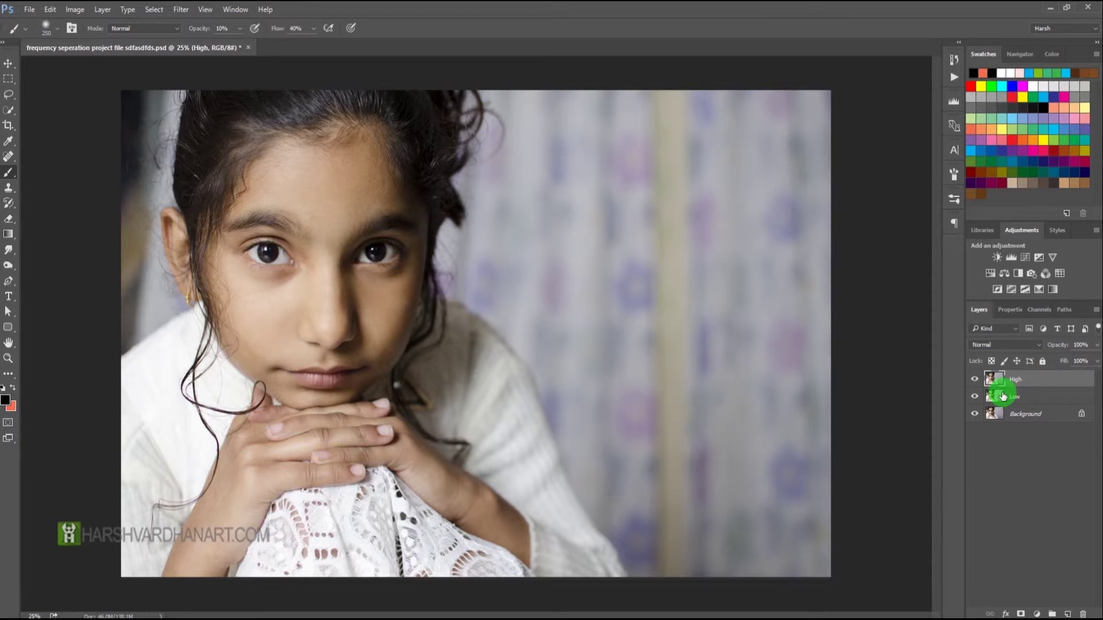
Step: Hide the High layer and apply a Gaussian Blur with a radius of 3.4 pixels to the Low layer
{"action": "left_click", "coordinate": [975, 382]}
{"action": "left_click", "coordinate": [1002, 396]}
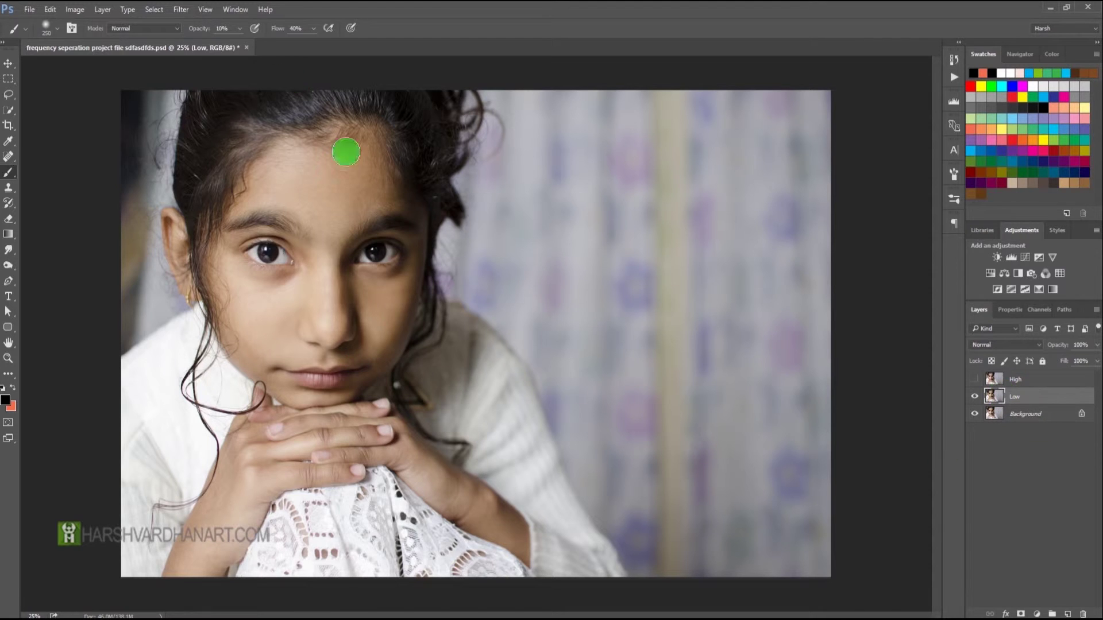
{"action": "left_click", "coordinate": [185, 13]}
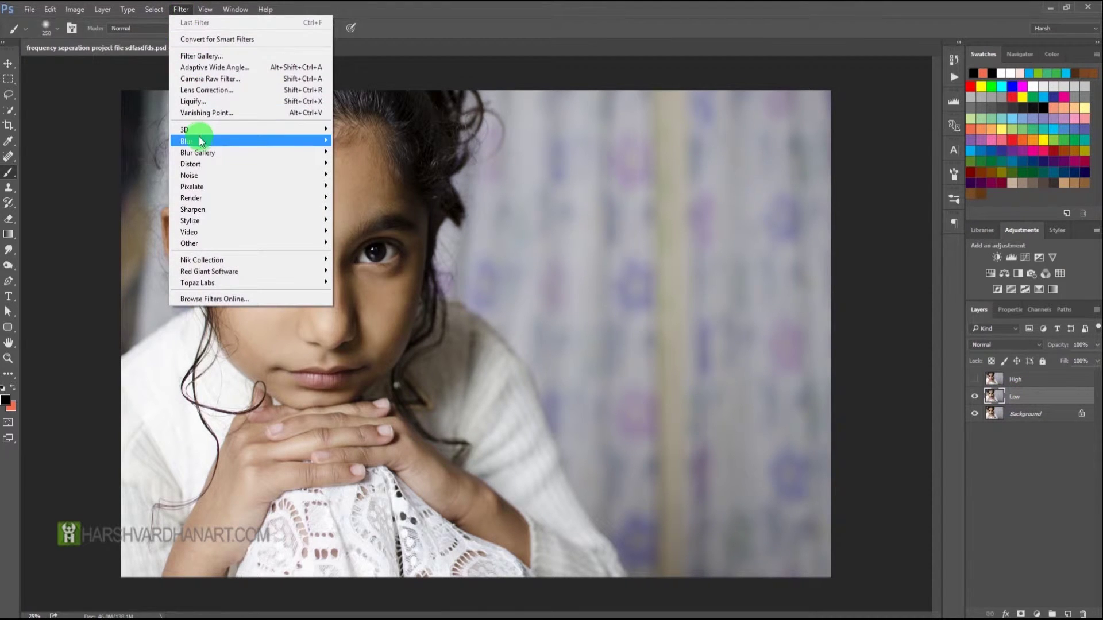
{"action": "mouse_move", "coordinate": [205, 141]}
{"action": "left_click", "coordinate": [351, 187]}
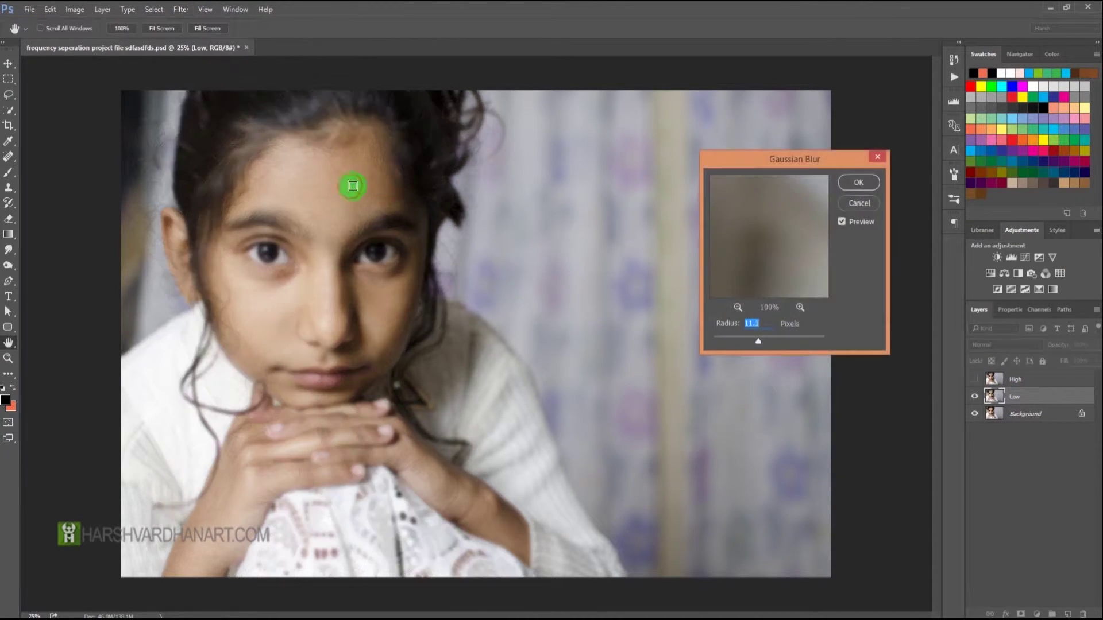
{"action": "left_click", "coordinate": [310, 321], "text": "ctrl"}
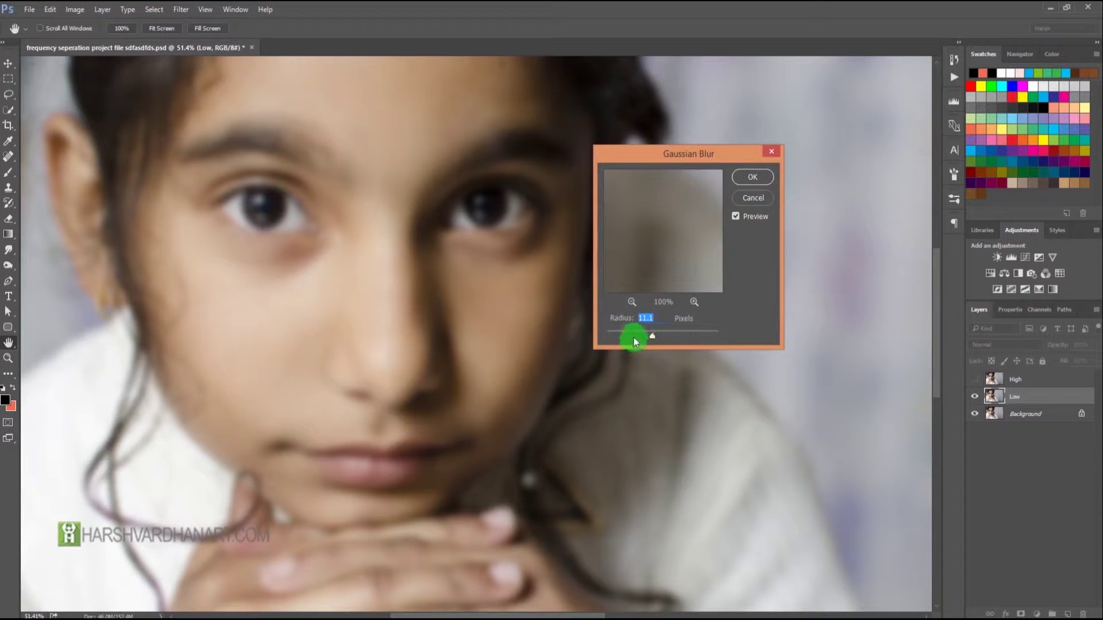
{"action": "left_click_drag", "start_coordinate": [635, 341], "coordinate": [634, 338]}
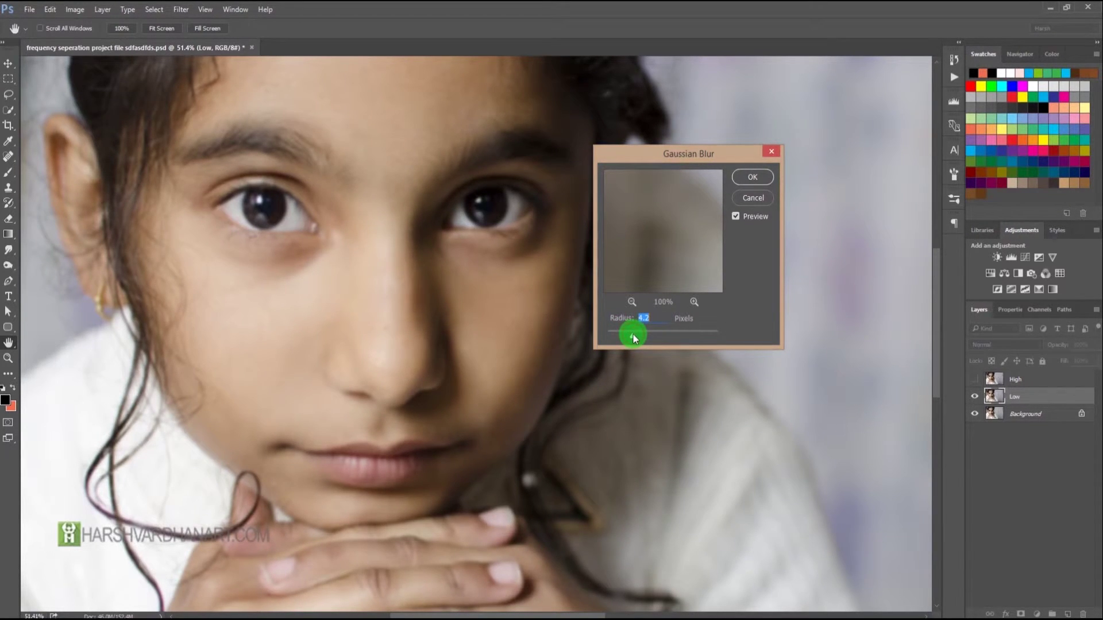
{"action": "mouse_move", "coordinate": [633, 337]}
{"action": "left_mouse_down"}
{"action": "mouse_move", "coordinate": [669, 335]}
{"action": "mouse_move", "coordinate": [615, 336]}
{"action": "left_mouse_up"}
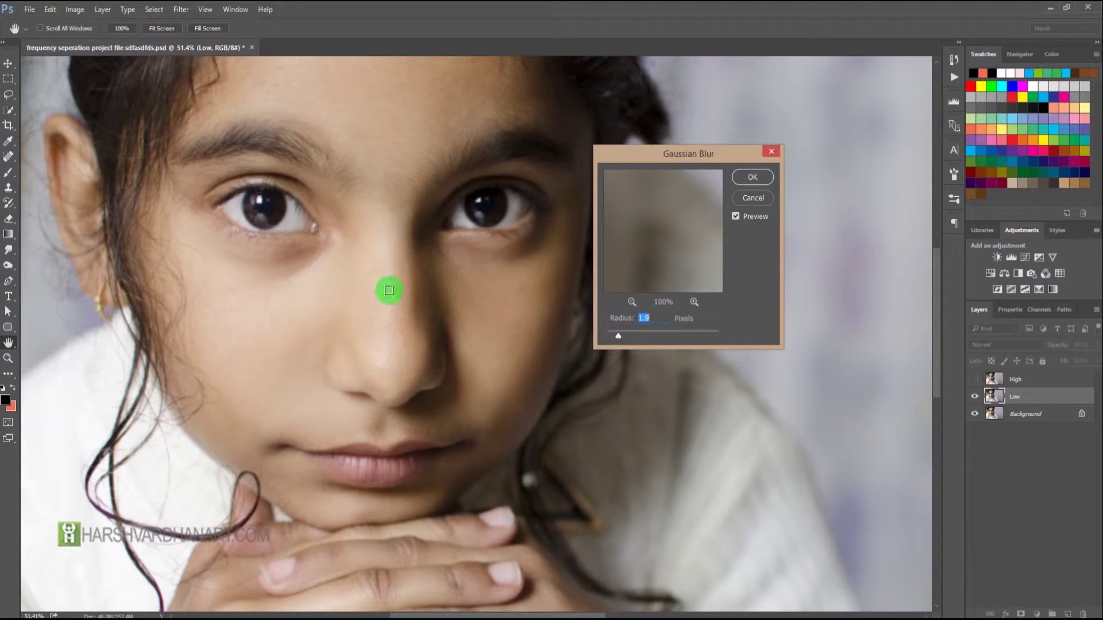
{"action": "left_click", "coordinate": [618, 335]}
{"action": "left_click_drag", "start_coordinate": [622, 339], "coordinate": [628, 339]}
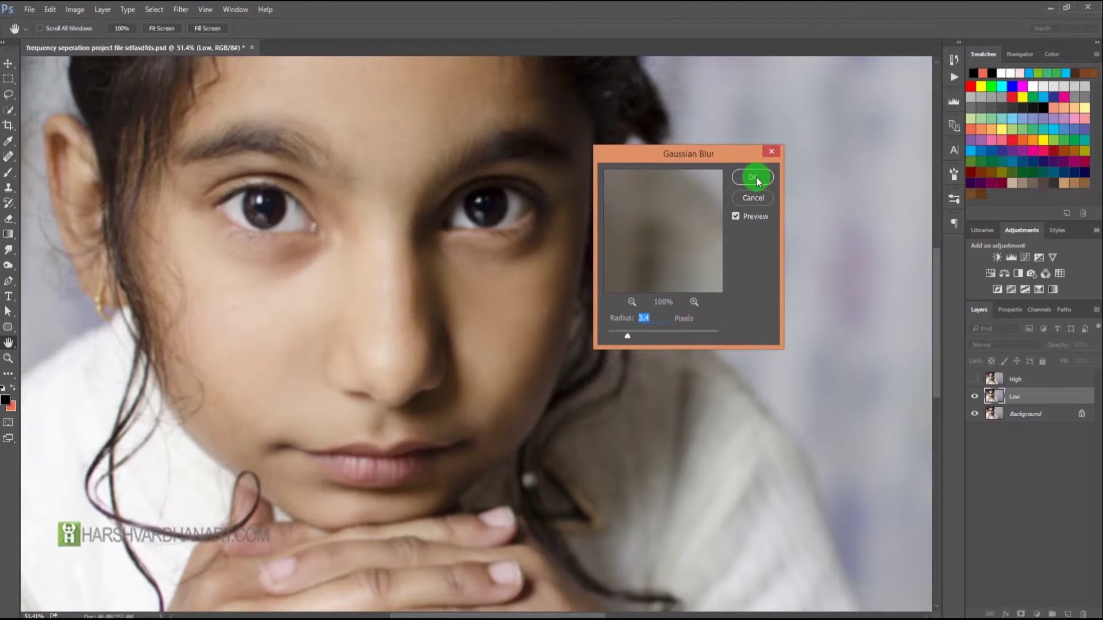
{"action": "left_click", "coordinate": [756, 177]}
Step: Show the High layer again and make it the active layer
{"action": "key", "text": "b"}
{"action": "left_click_drag", "start_coordinate": [633, 278], "coordinate": [582, 280]}
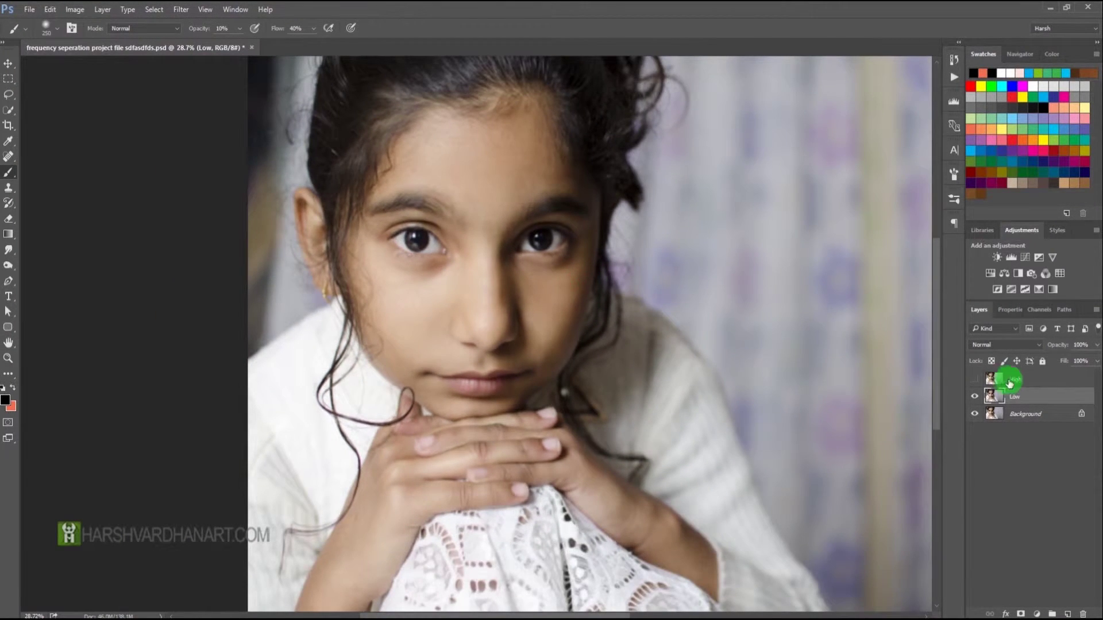
{"action": "left_click_drag", "start_coordinate": [714, 370], "coordinate": [676, 364]}
{"action": "left_click_drag", "start_coordinate": [586, 349], "coordinate": [559, 352]}
{"action": "left_click", "coordinate": [973, 380]}
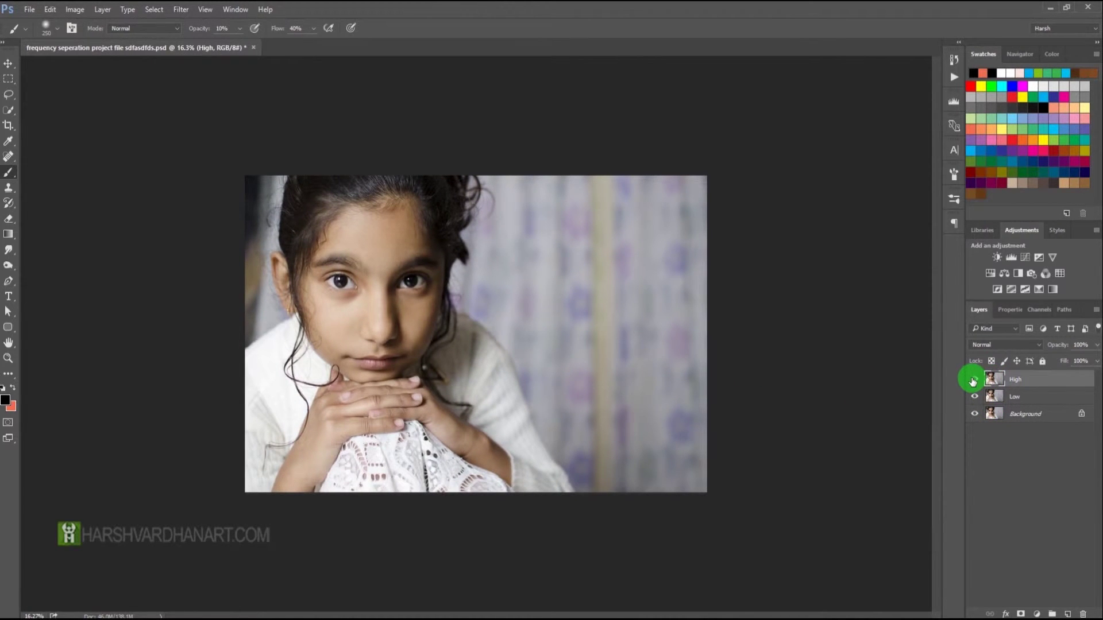
{"action": "left_click", "coordinate": [254, 198]}
Step: Set up Apply Image on the High layer with the current document as source, Low as the source layer and Subtract blending
{"action": "left_click", "coordinate": [75, 9]}
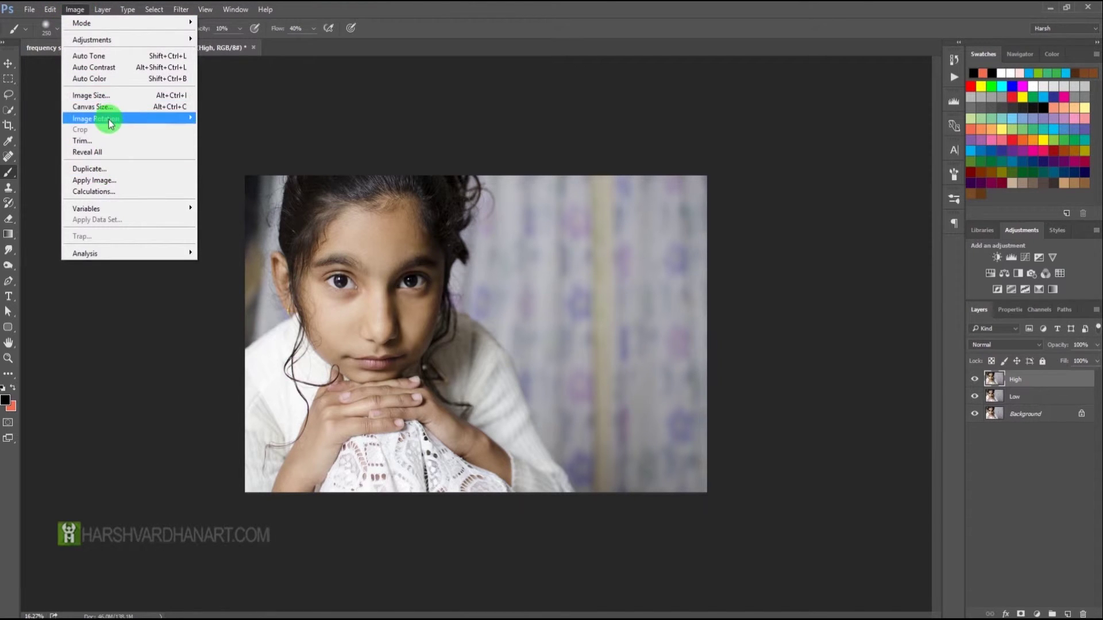
{"action": "left_click", "coordinate": [103, 179]}
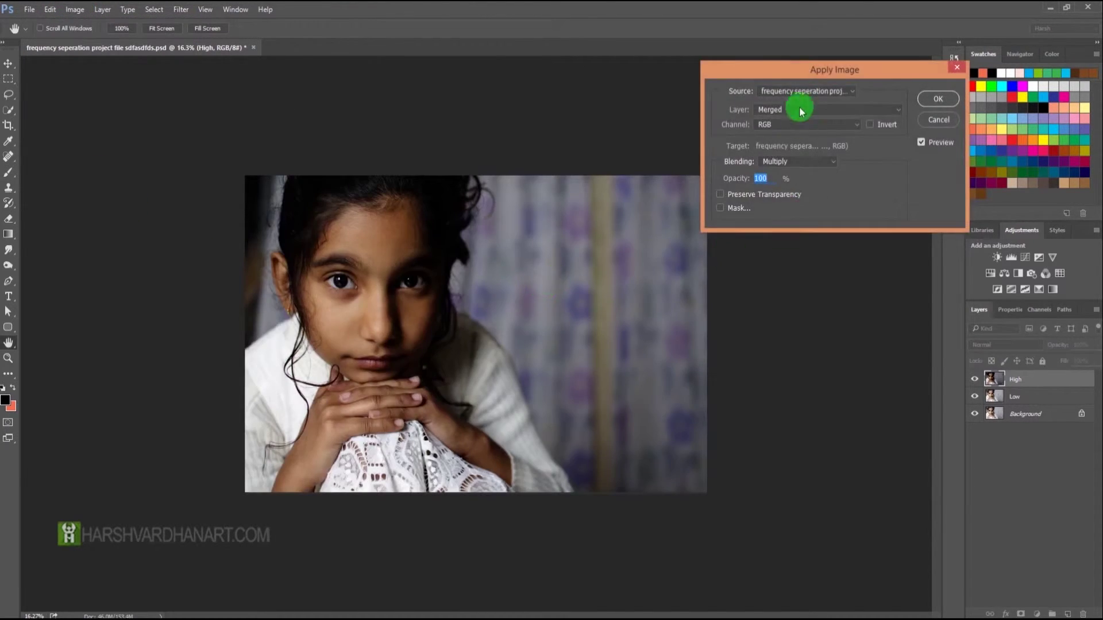
{"action": "left_click_drag", "start_coordinate": [829, 70], "coordinate": [712, 131]}
{"action": "left_click", "coordinate": [711, 154]}
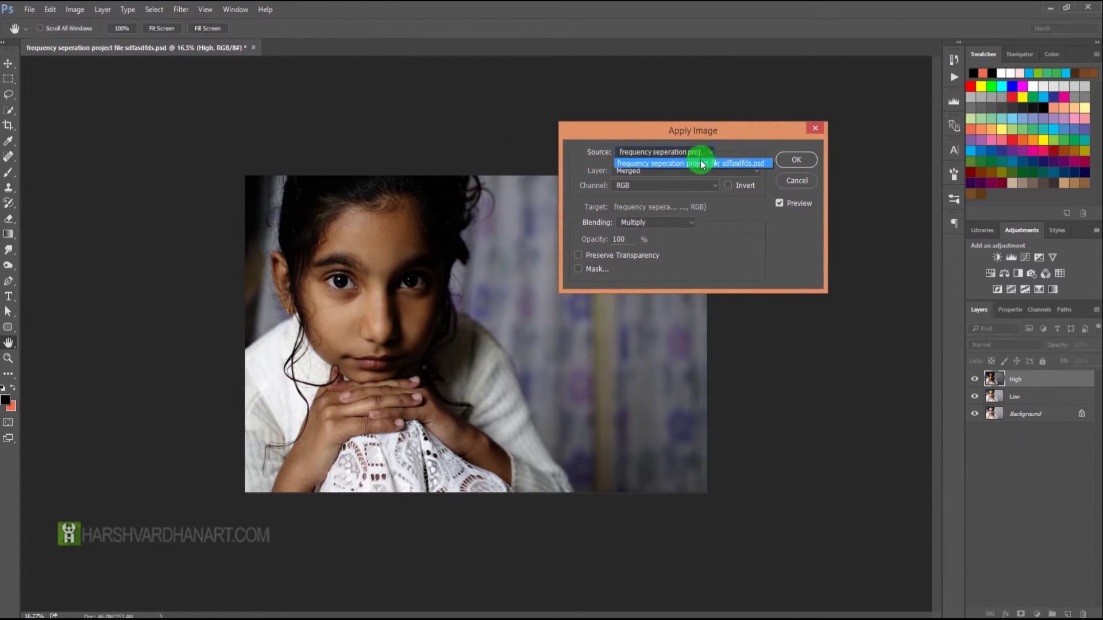
{"action": "left_click", "coordinate": [711, 166]}
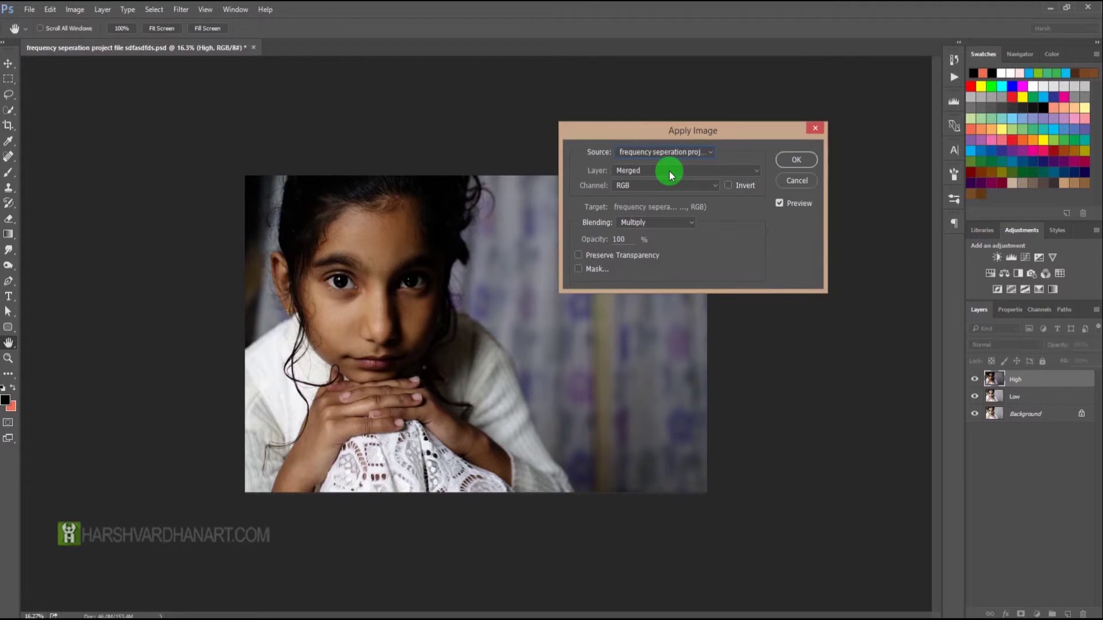
{"action": "left_click", "coordinate": [671, 174]}
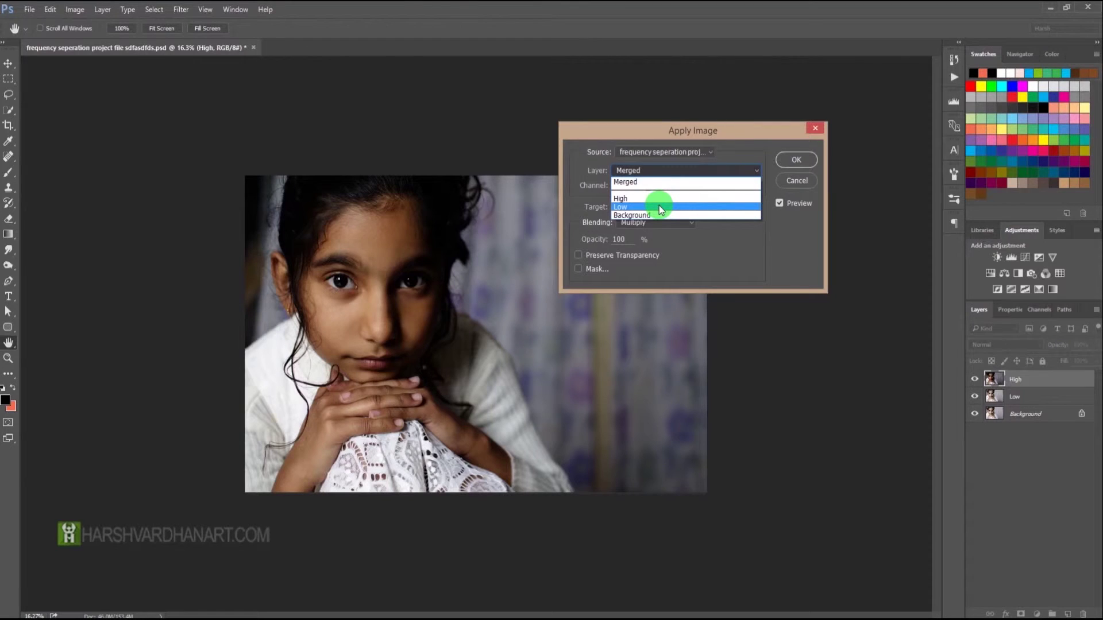
{"action": "left_click", "coordinate": [658, 207]}
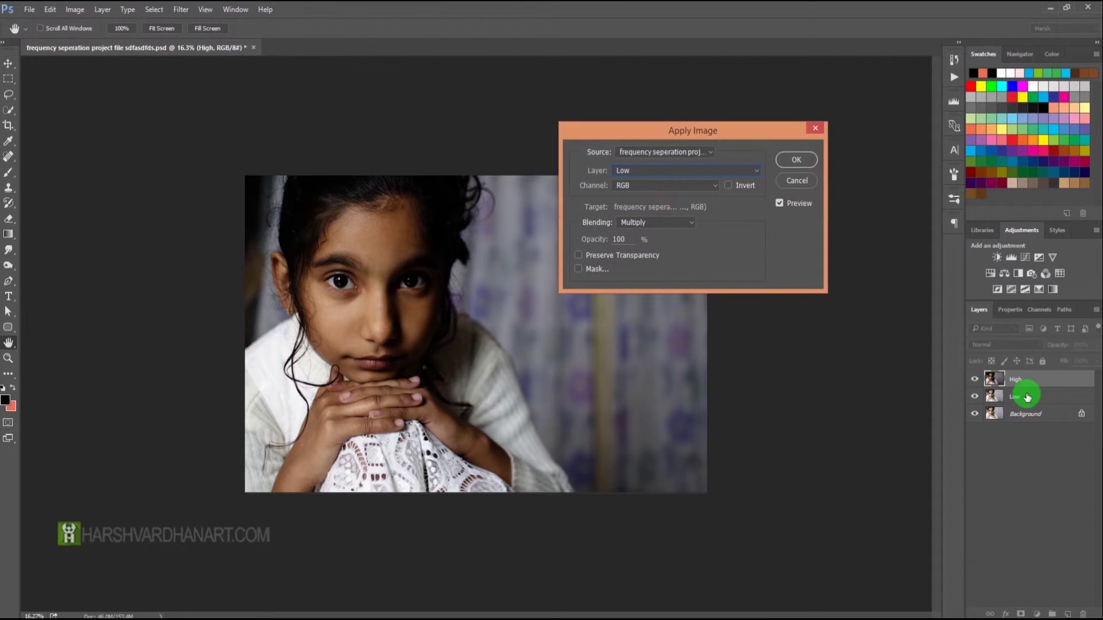
{"action": "left_click_drag", "start_coordinate": [724, 140], "coordinate": [748, 120]}
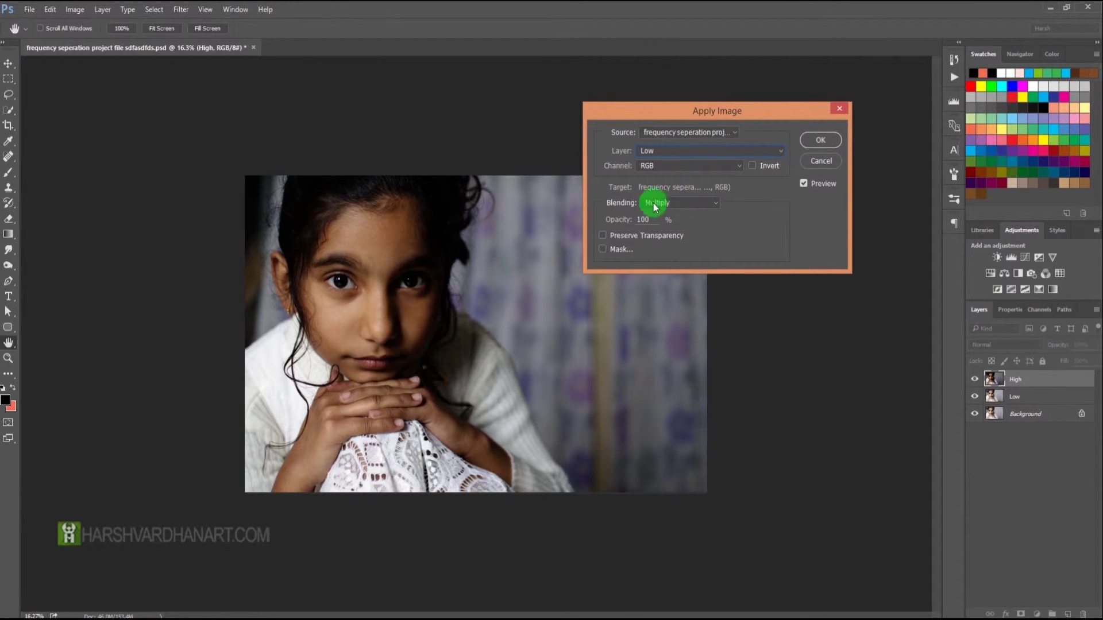
{"action": "left_click", "coordinate": [711, 206]}
{"action": "left_click", "coordinate": [675, 404]}
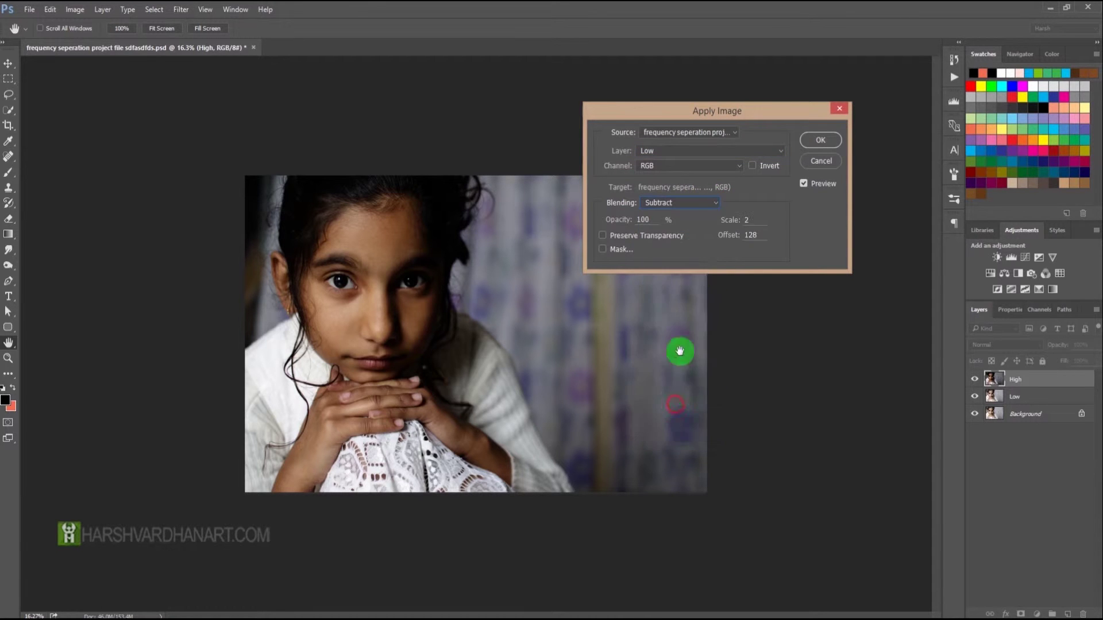